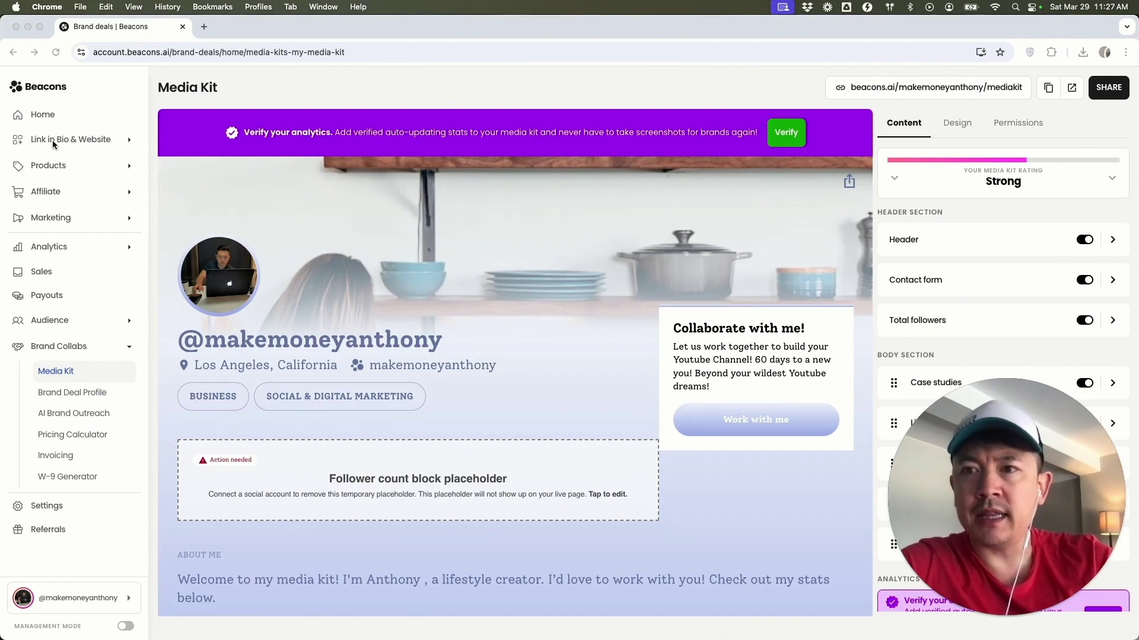
# - Open the Link in Bio page editor and review the phone preview of the Thai Food page
pyautogui.click(86, 140)
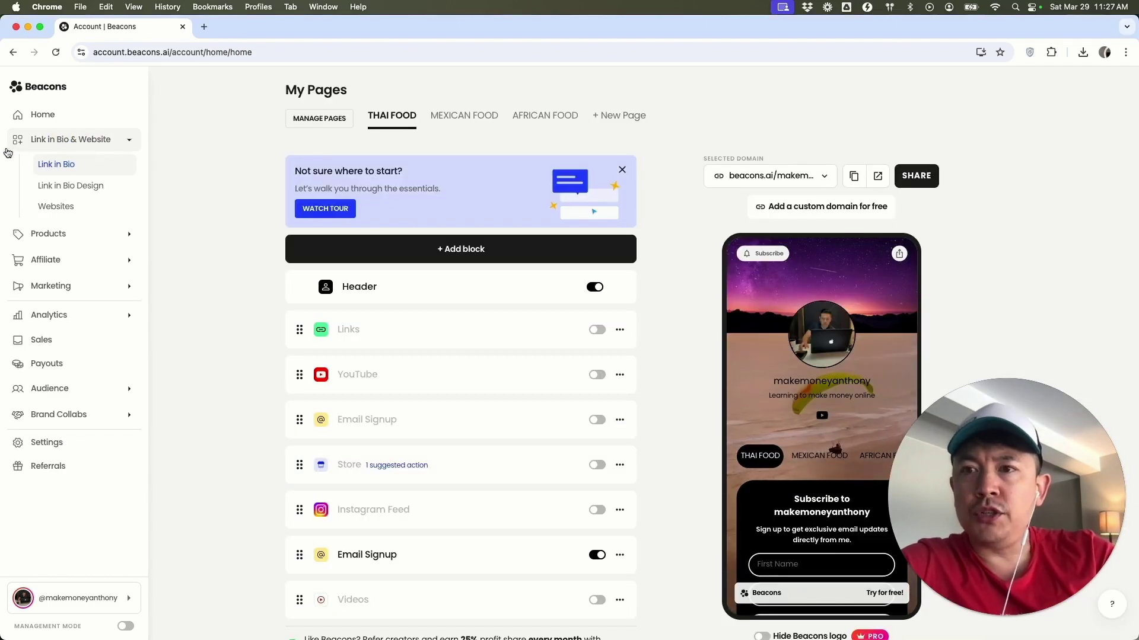
pyautogui.click(88, 168)
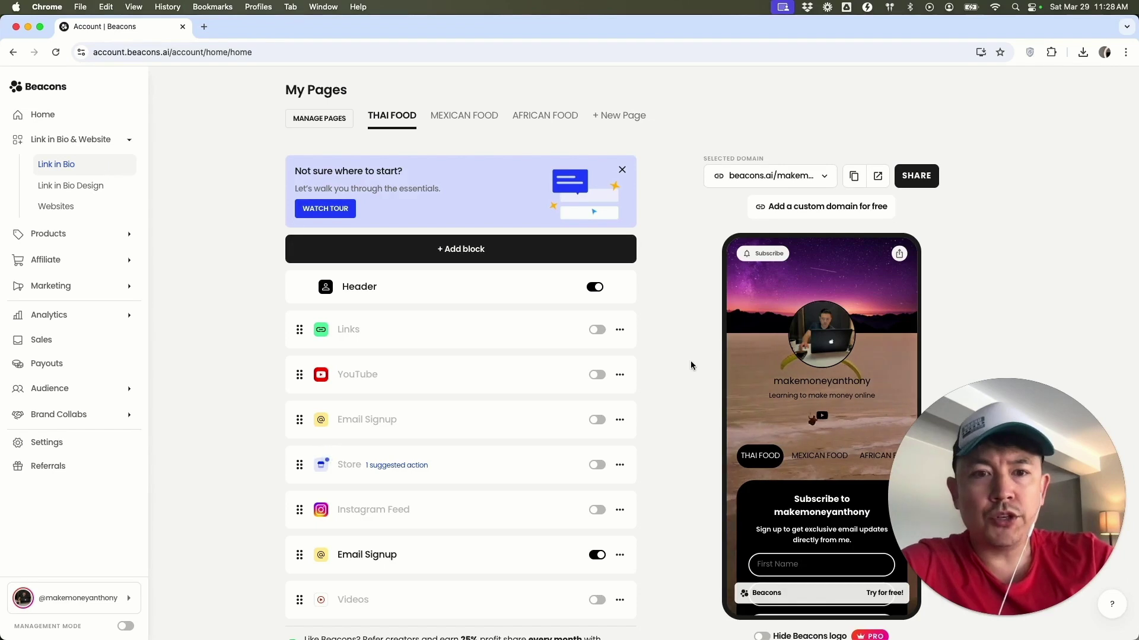
pyautogui.scroll(-1, 793, 427)
pyautogui.scroll(-4, 793, 428)
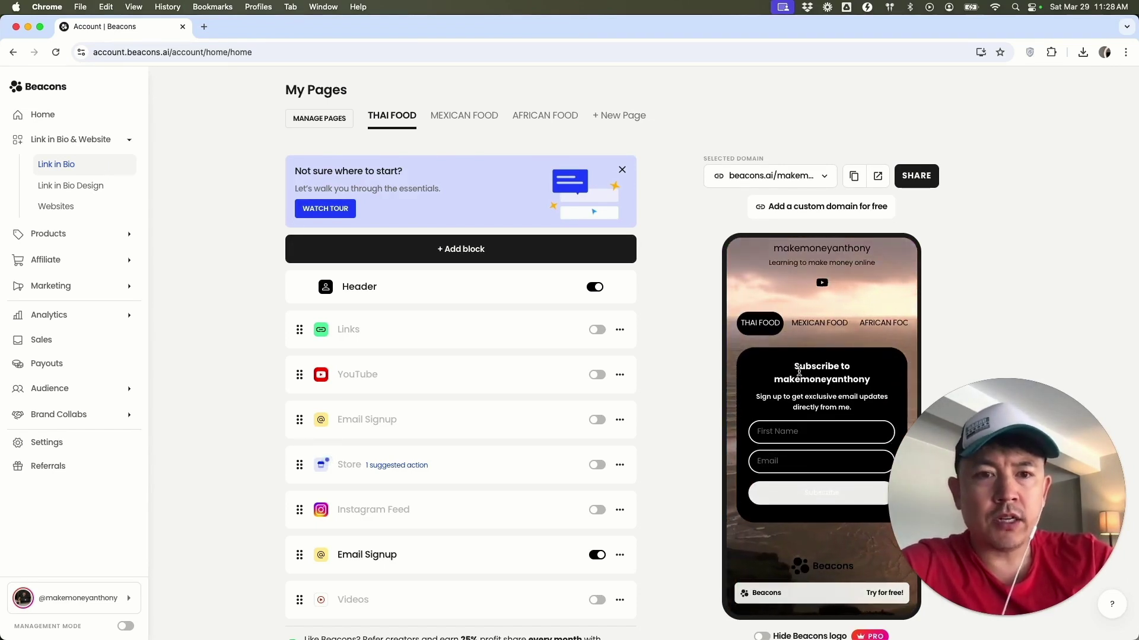
pyautogui.scroll(-1, 815, 522)
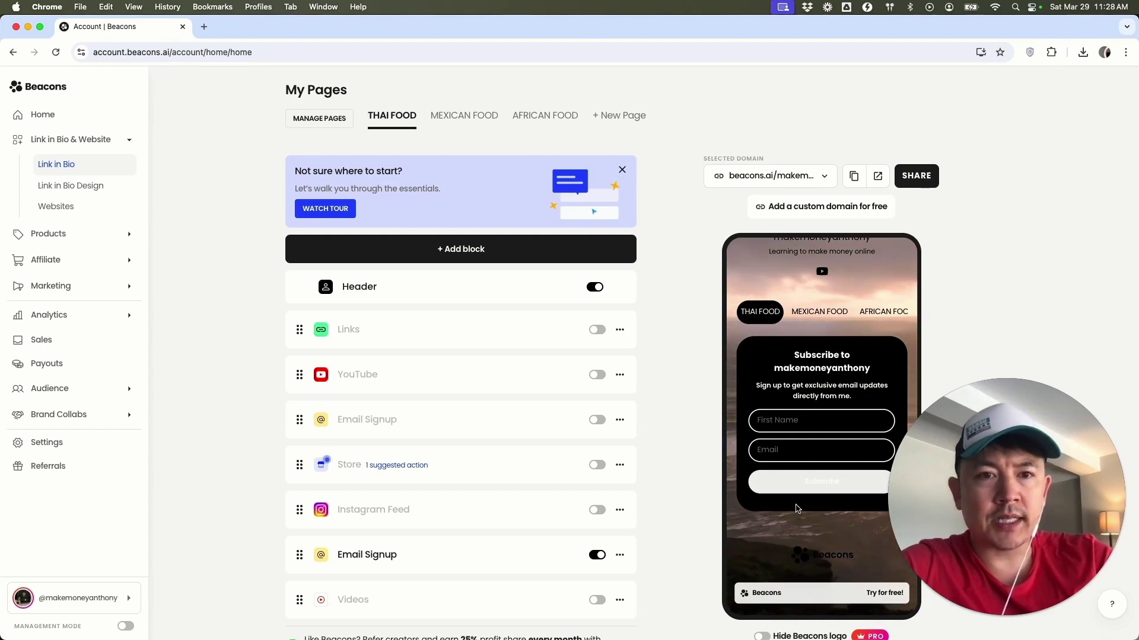
pyautogui.scroll(5, 819, 534)
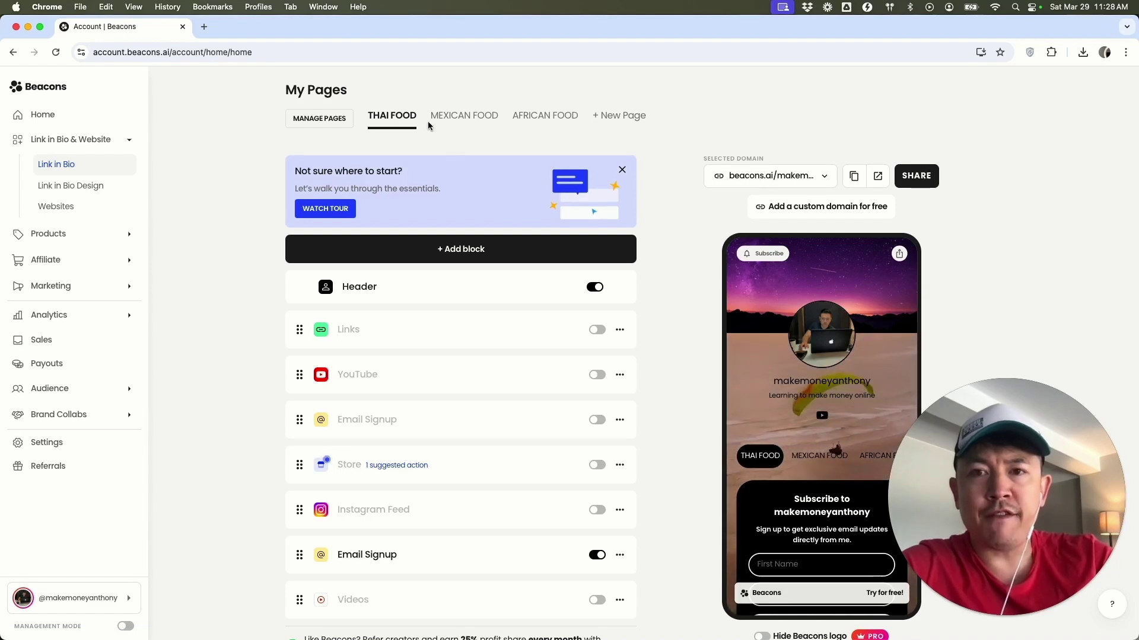
# - View the Mexican Food and African Food pages and return to the Thai Food page
pyautogui.click(469, 119)
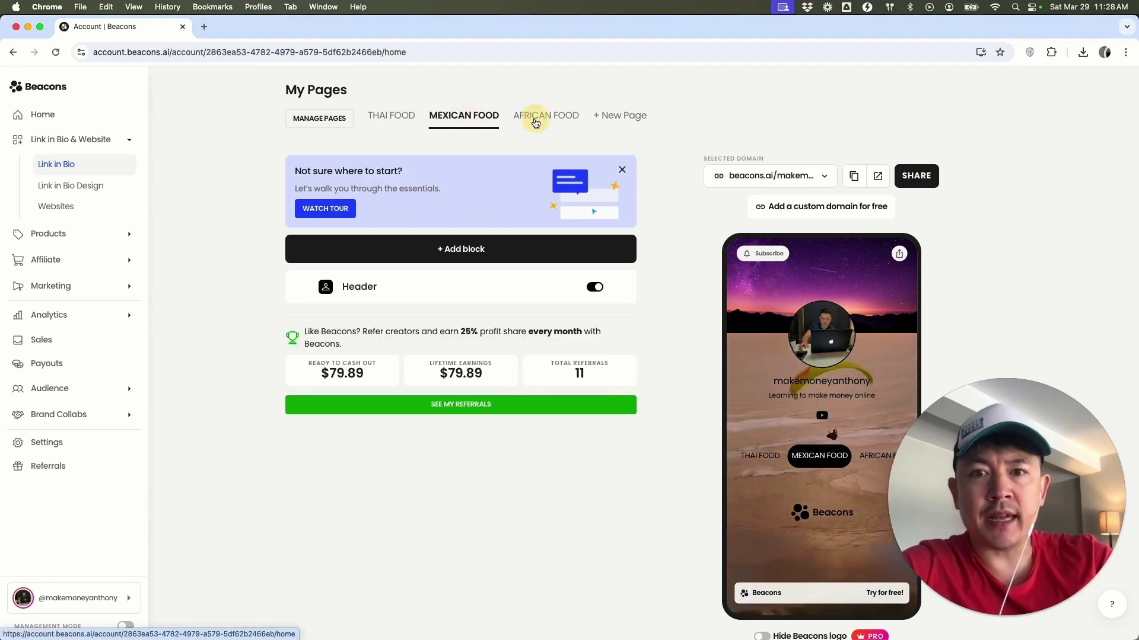
pyautogui.click(535, 123)
pyautogui.click(388, 118)
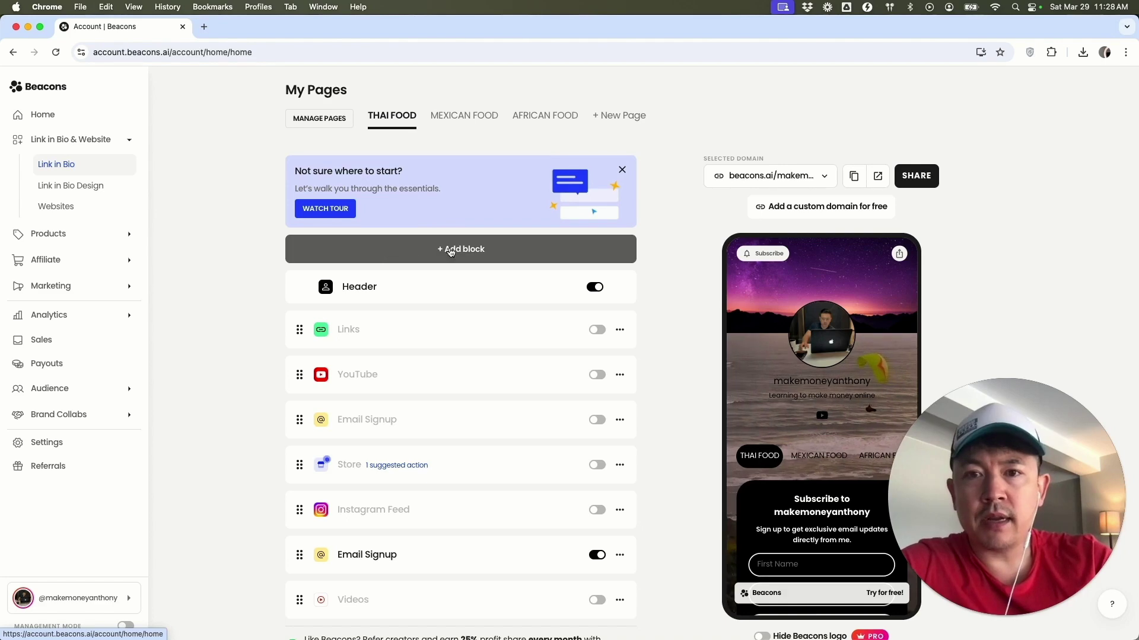
# - Search the block library for "links" and add a Links block to the Thai Food page
pyautogui.click(497, 255)
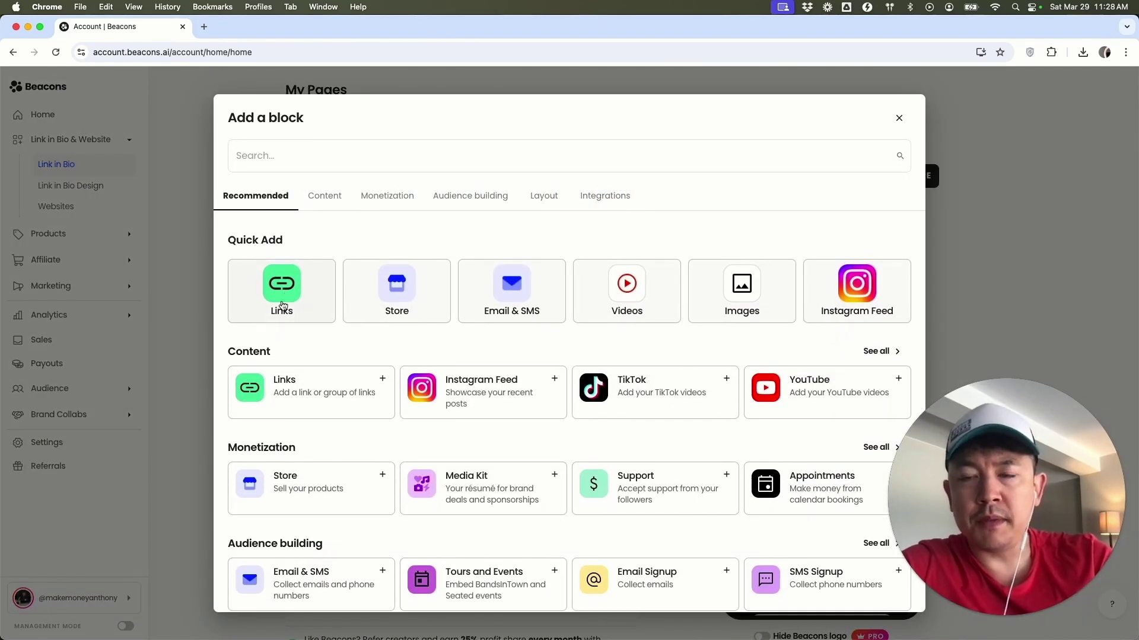
pyautogui.click(297, 155)
pyautogui.write('links')
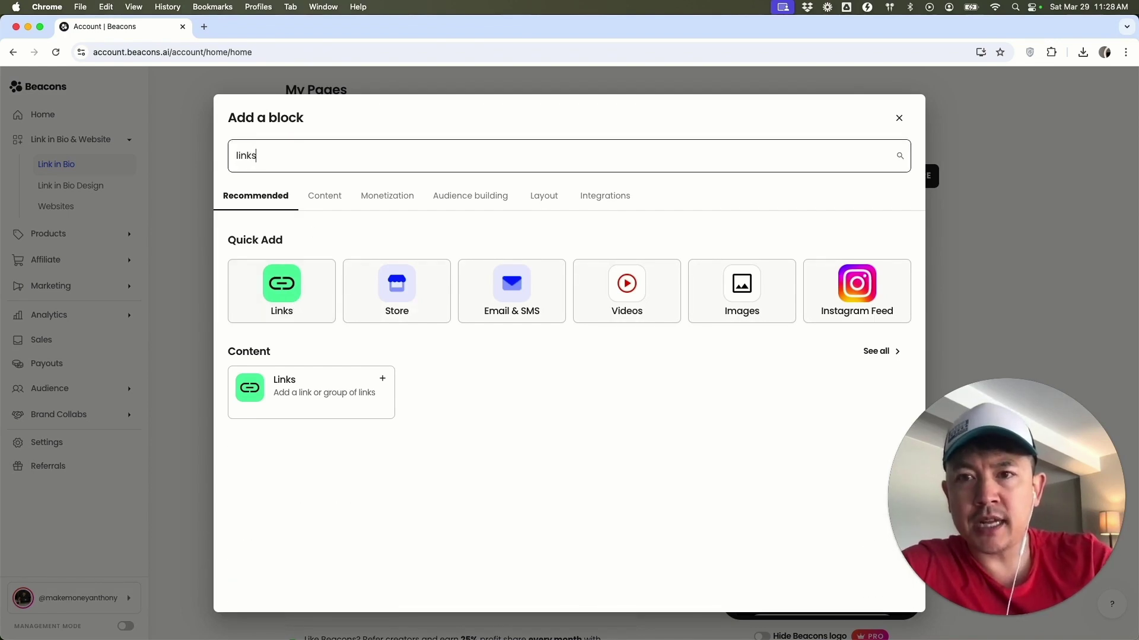
pyautogui.click(298, 300)
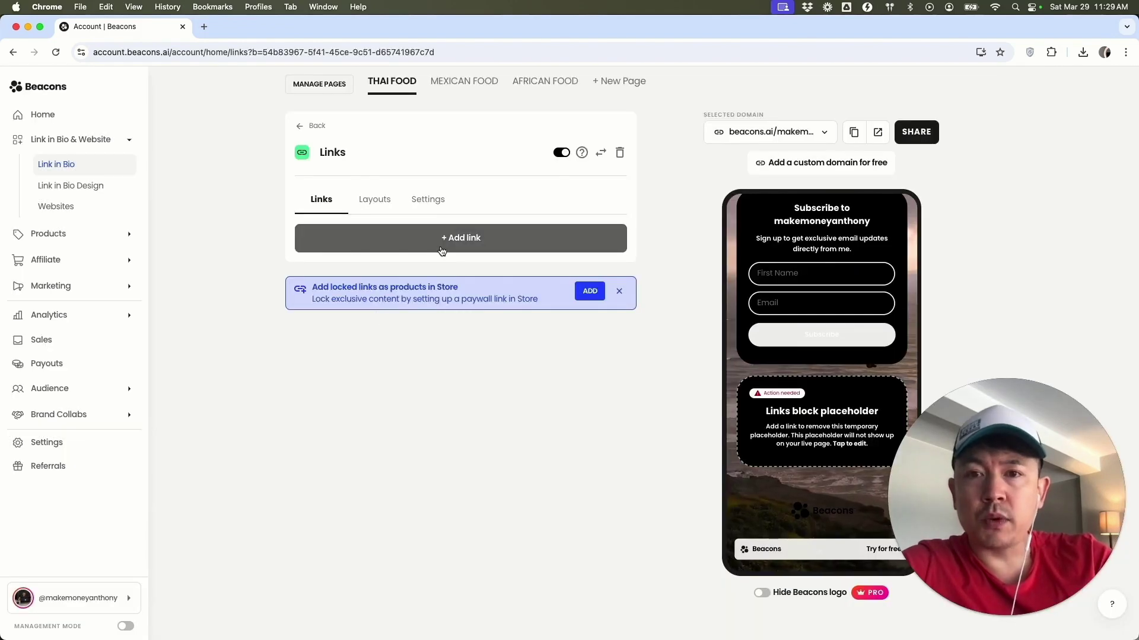
# - Add a link to youtube.com in the new Links block
pyautogui.click(425, 248)
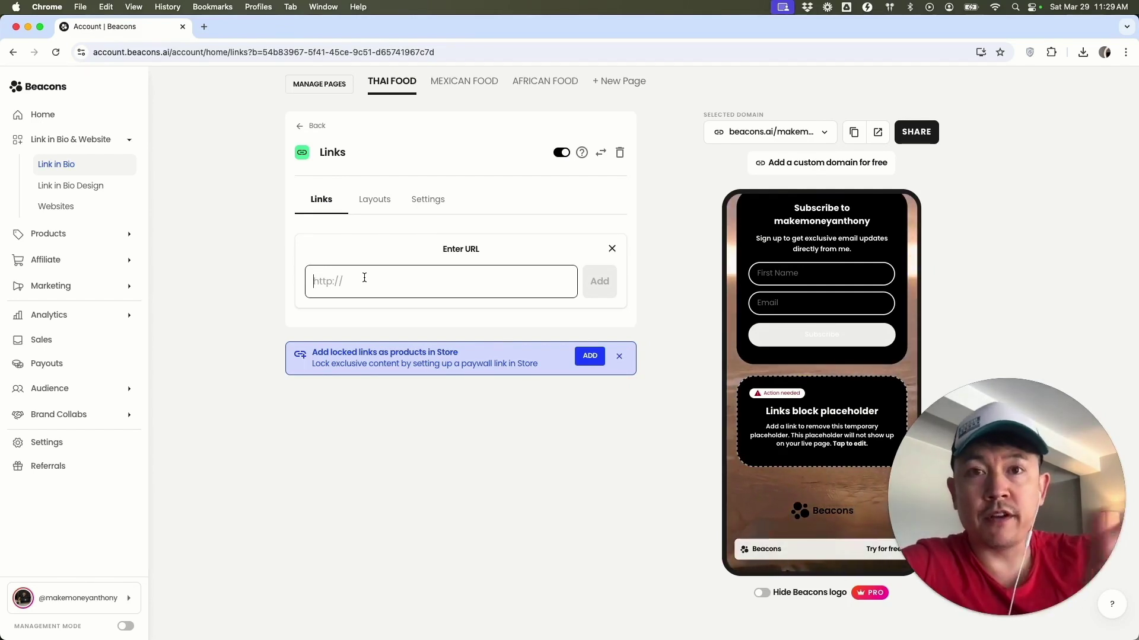
pyautogui.write('youtube.com')
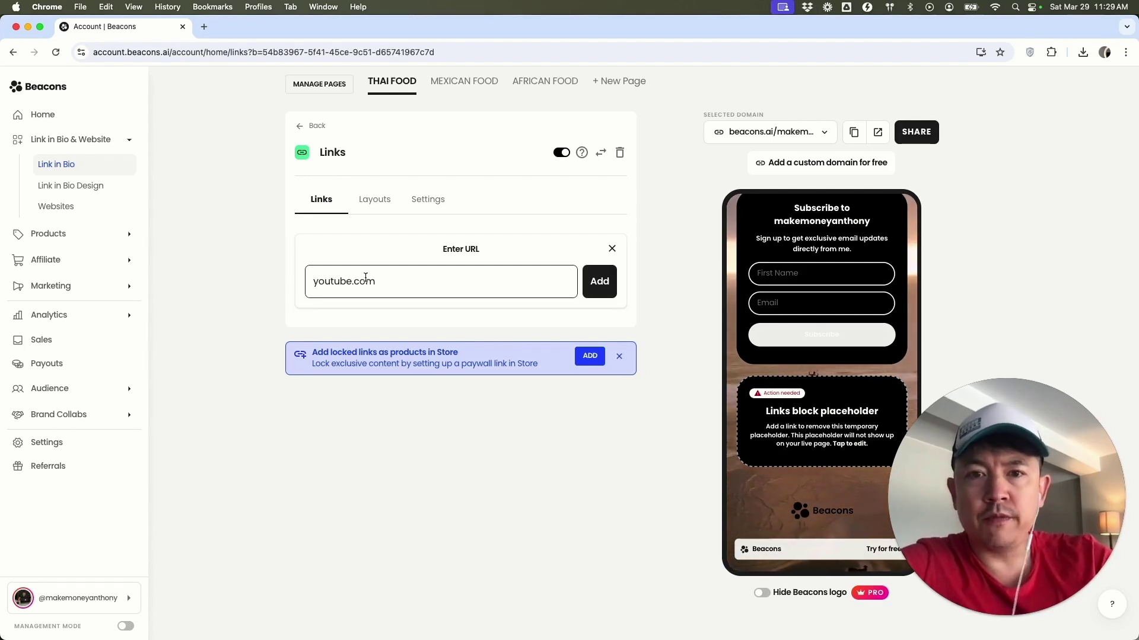
pyautogui.click(600, 284)
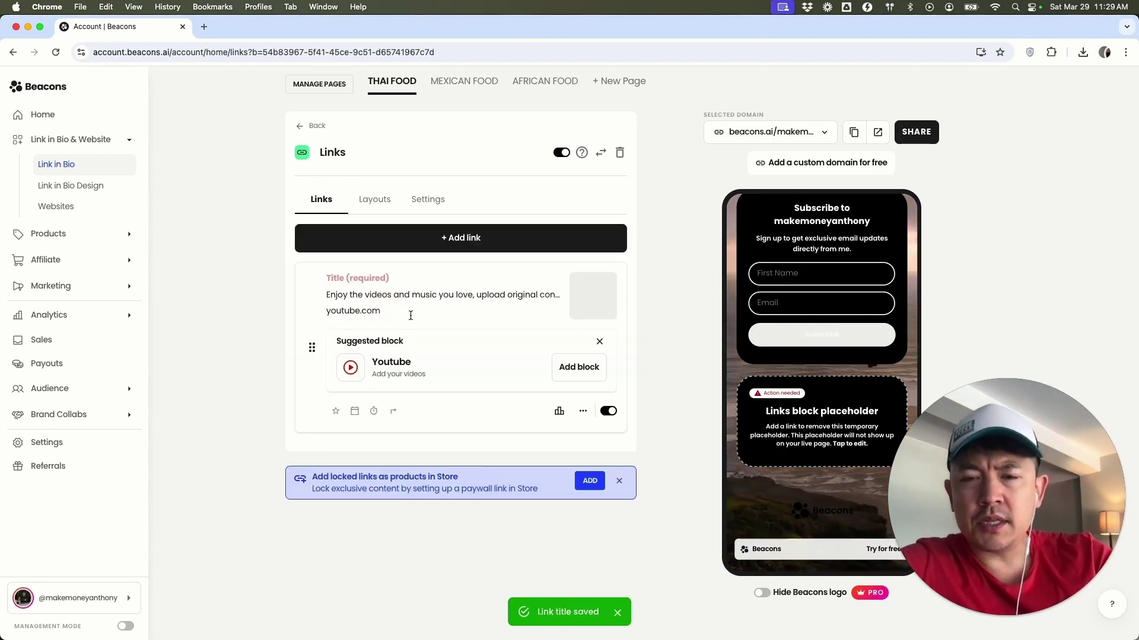
# - Title the YouTube link "Thai Food Recipe List" and replace its description with "Here are all the ingredients"
pyautogui.click(389, 279)
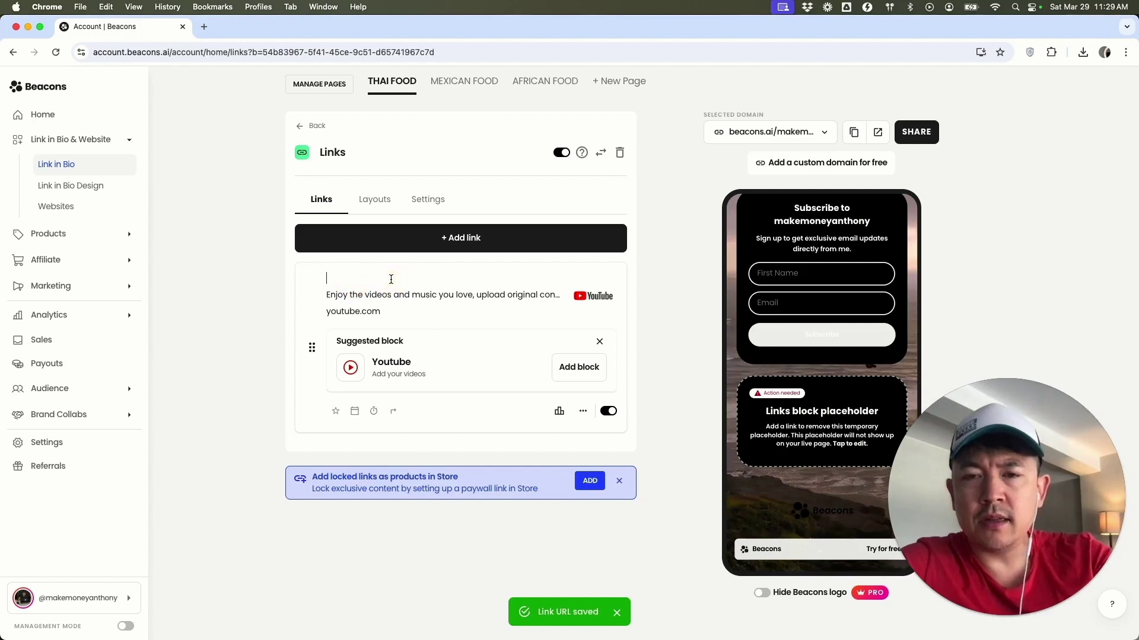
pyautogui.write('Thai Food Recipe Li')
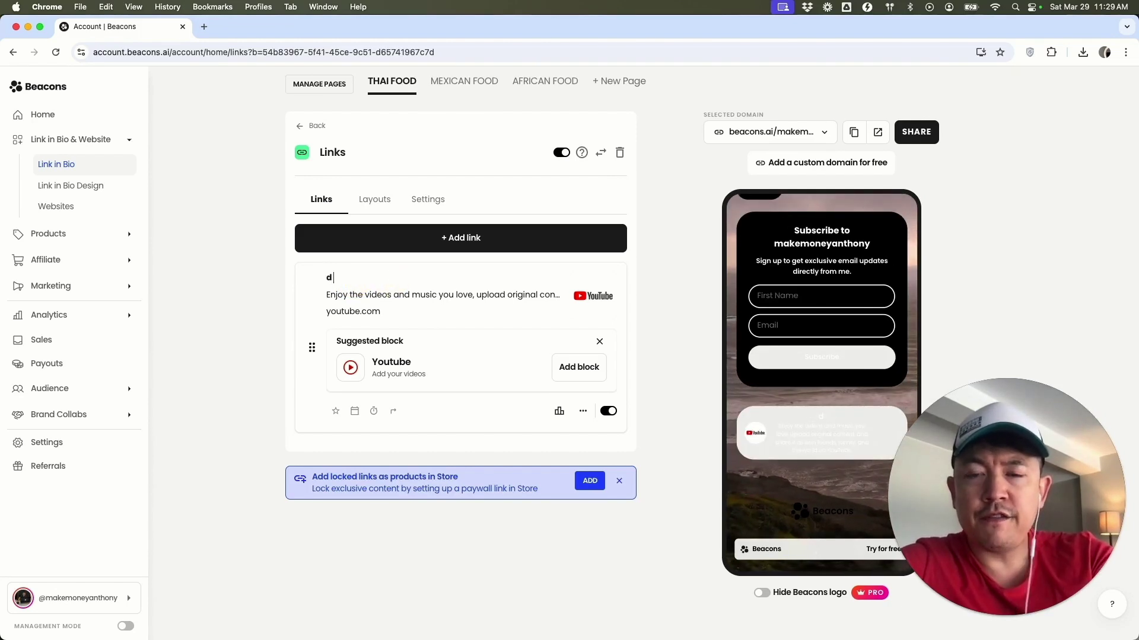
pyautogui.write('st')
pyautogui.click(355, 295)
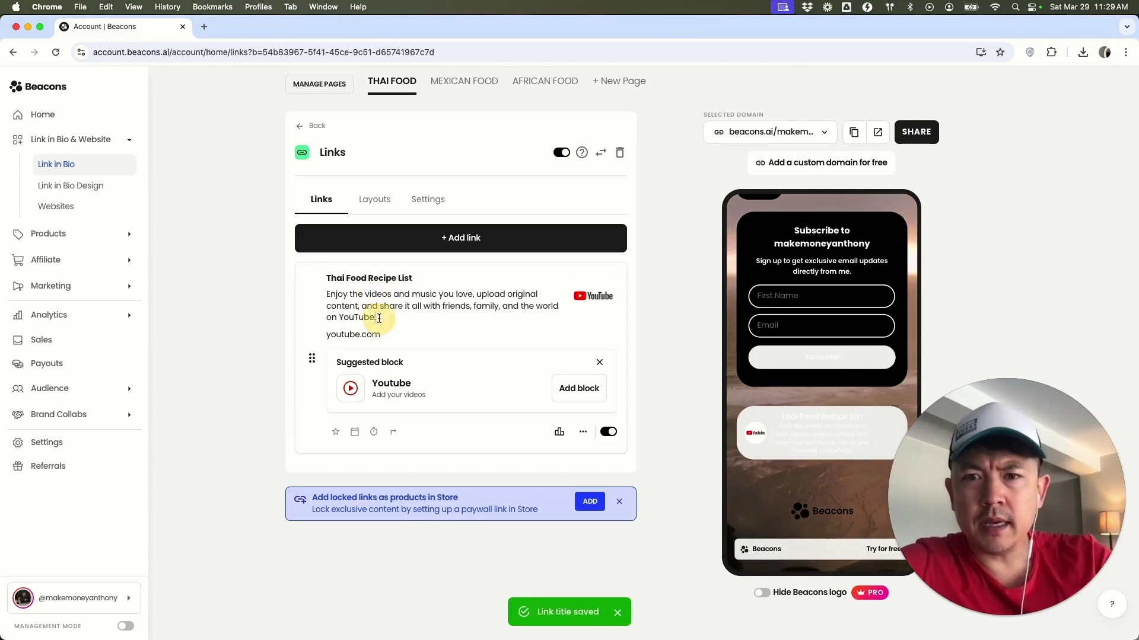
pyautogui.moveTo(327, 294); pyautogui.dragTo(379, 318)
pyautogui.write('Here are')
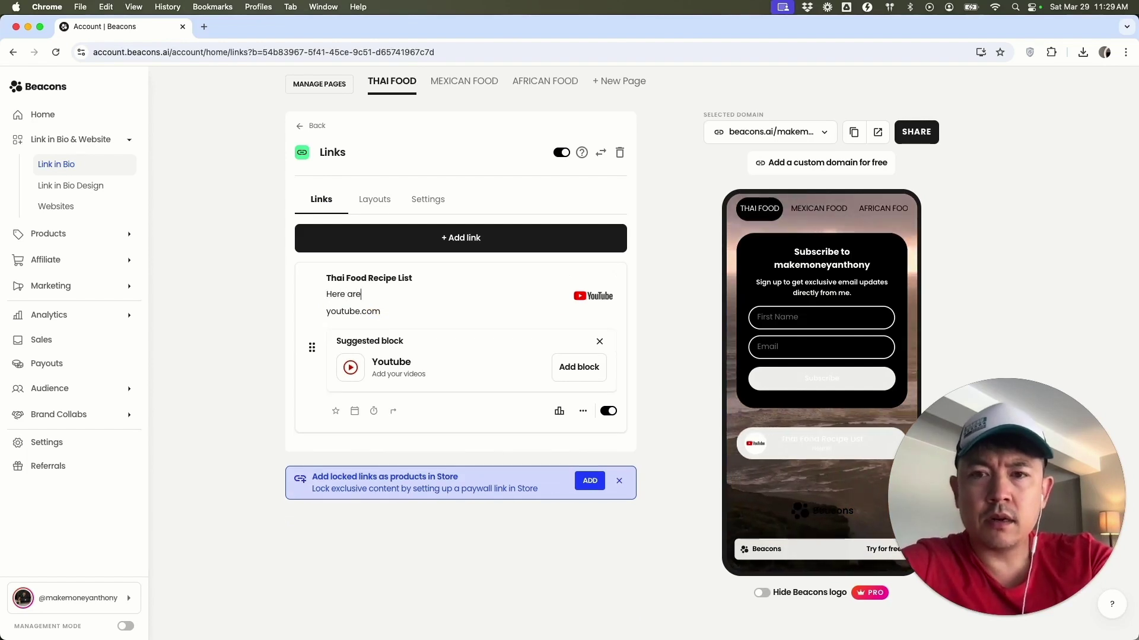
pyautogui.write(' all the ingredient')
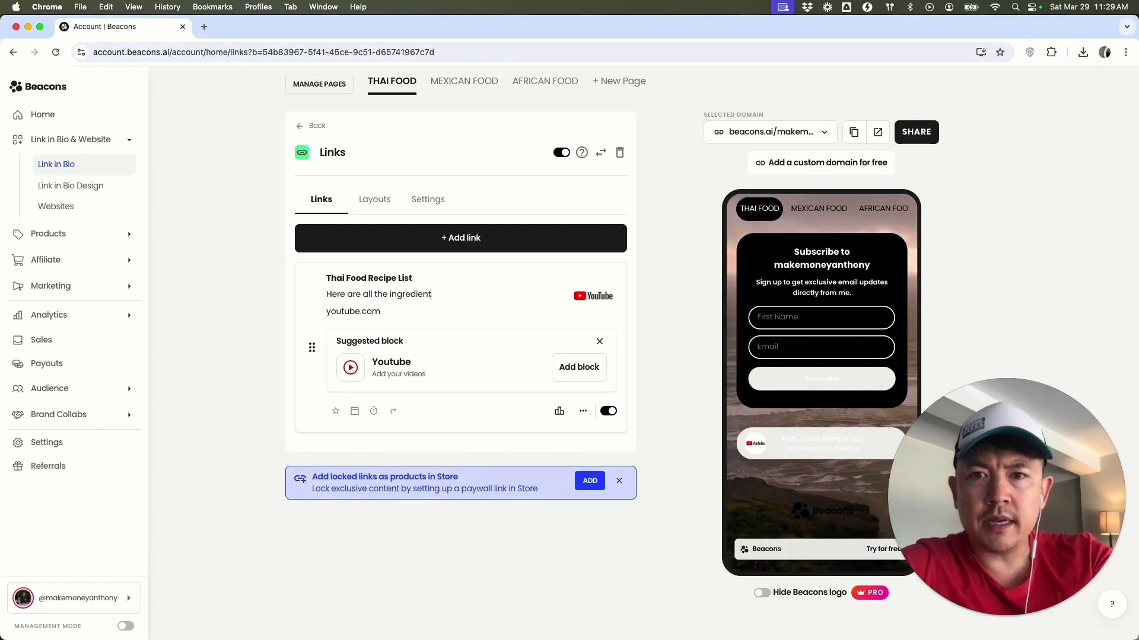
pyautogui.write('s')
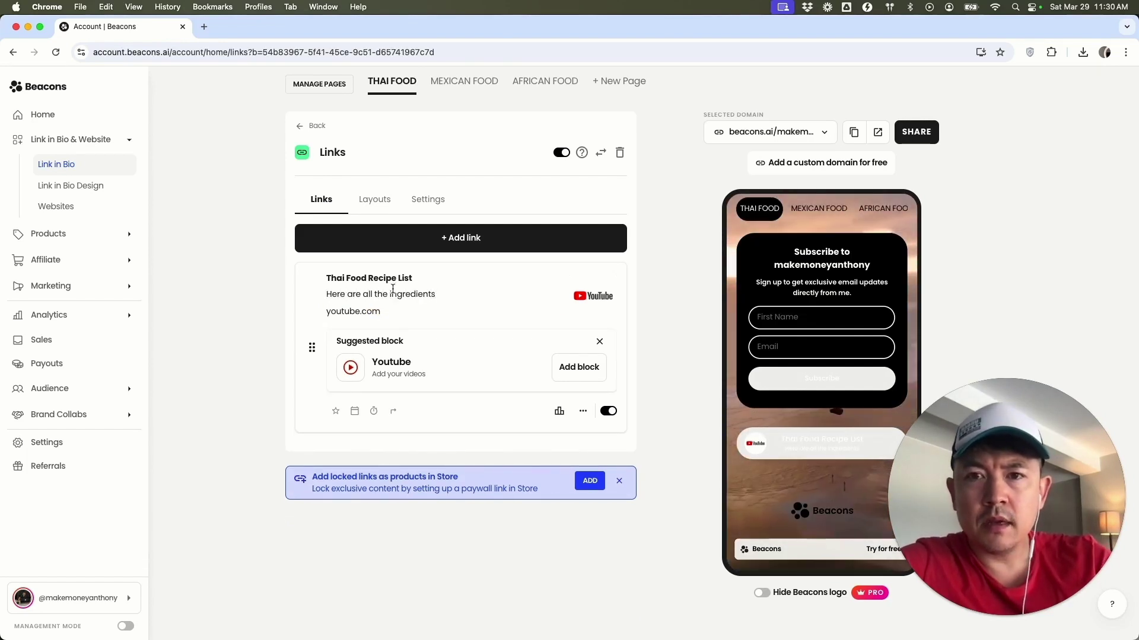
# - Try the Carousel and Image grid layouts for the Links block and return it to Classic
pyautogui.click(384, 208)
pyautogui.click(395, 286)
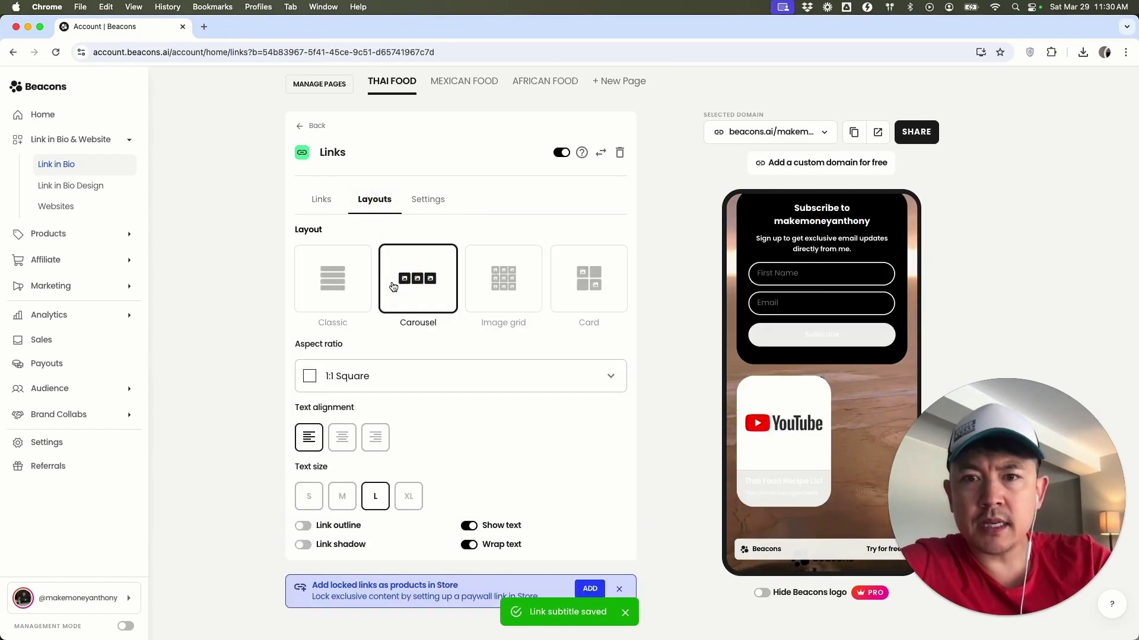
pyautogui.click(488, 283)
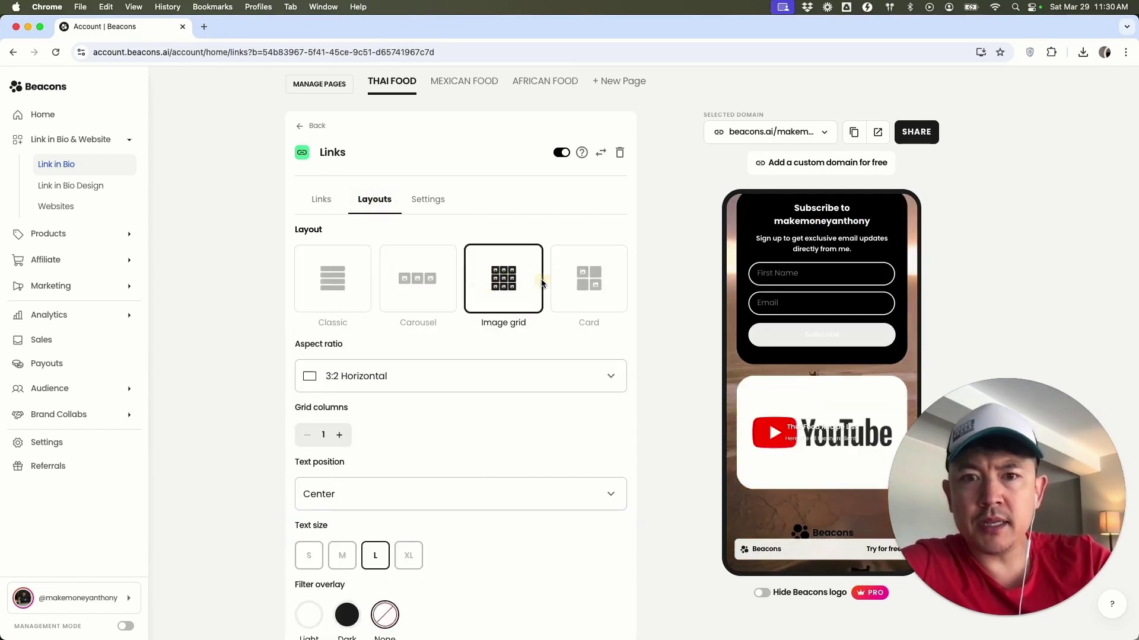
pyautogui.click(357, 282)
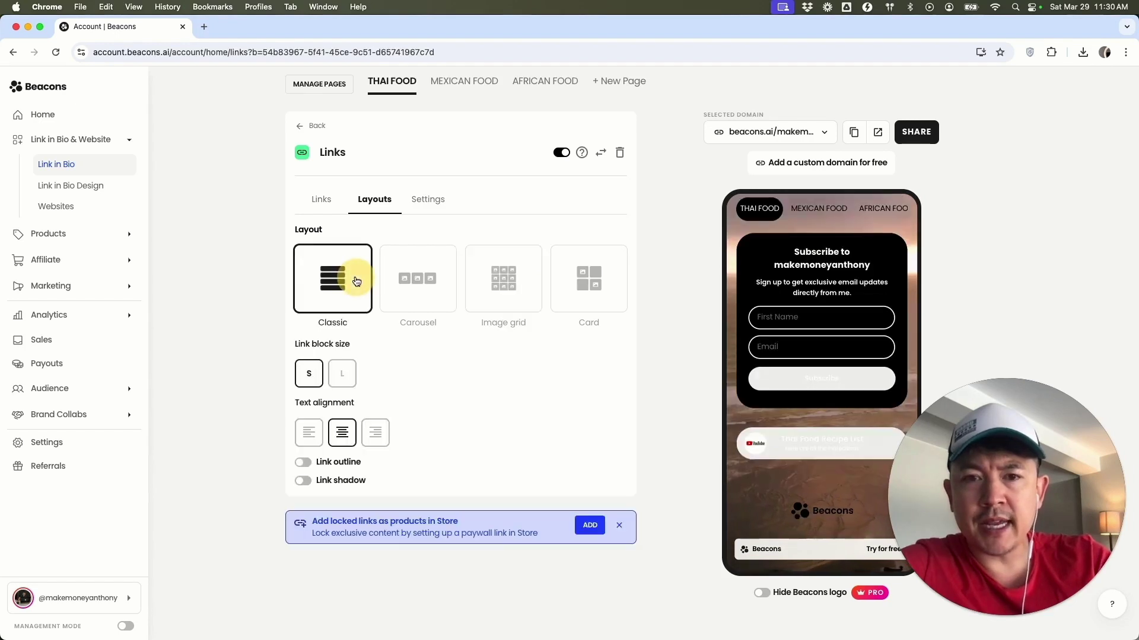
# - Review the Links block's title and visibility settings and set the Thai Food Recipe List link to open in a new tab
pyautogui.click(425, 201)
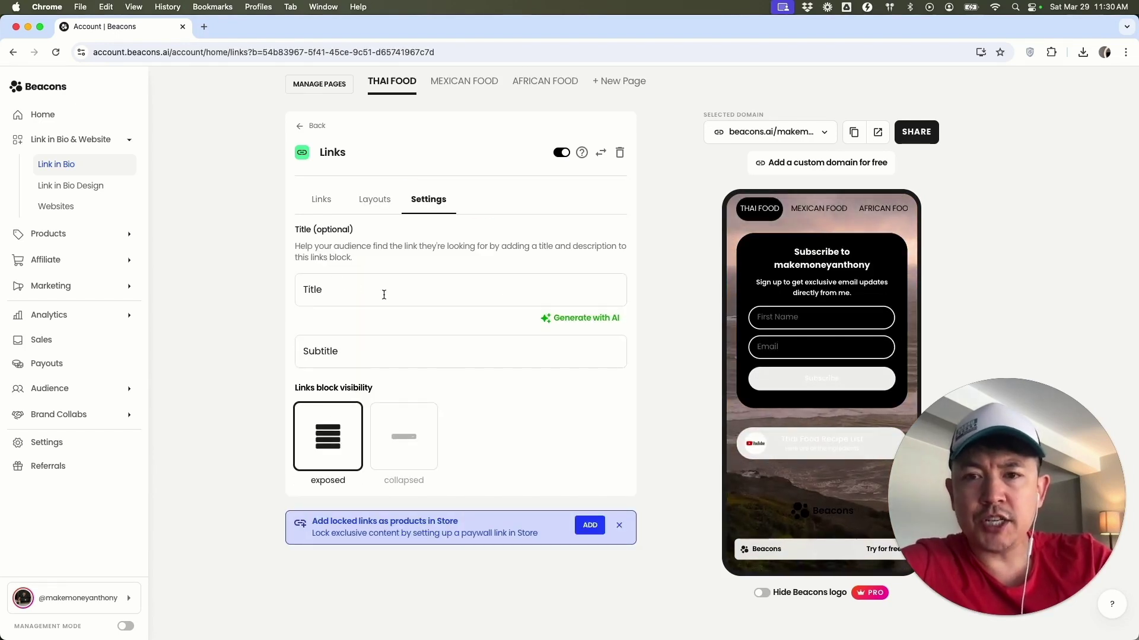
pyautogui.click(322, 201)
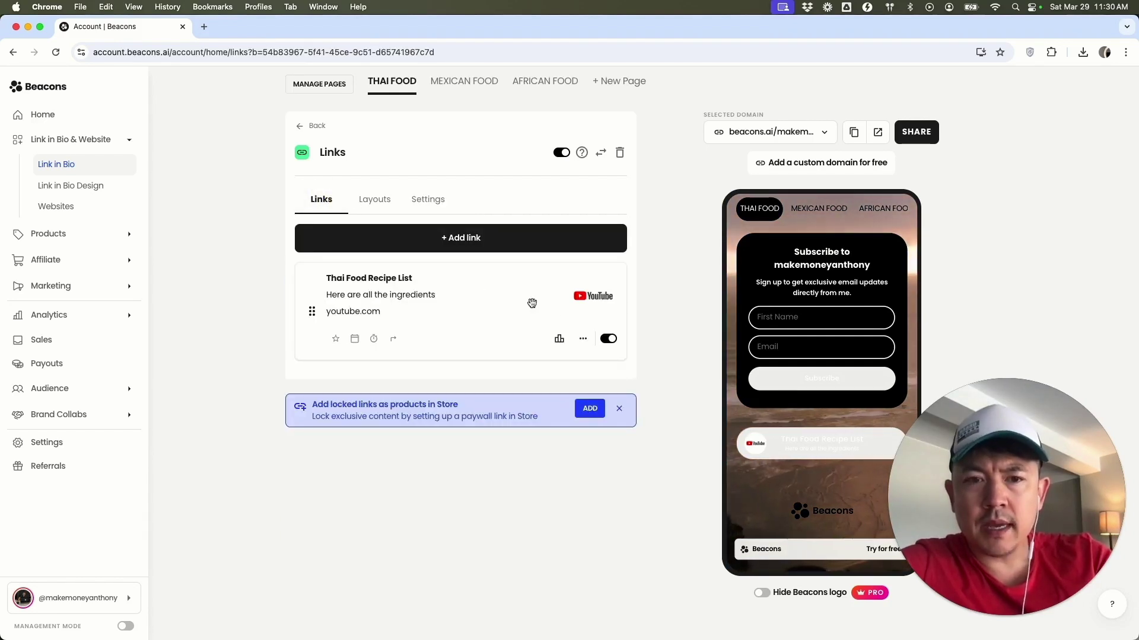
pyautogui.click(583, 343)
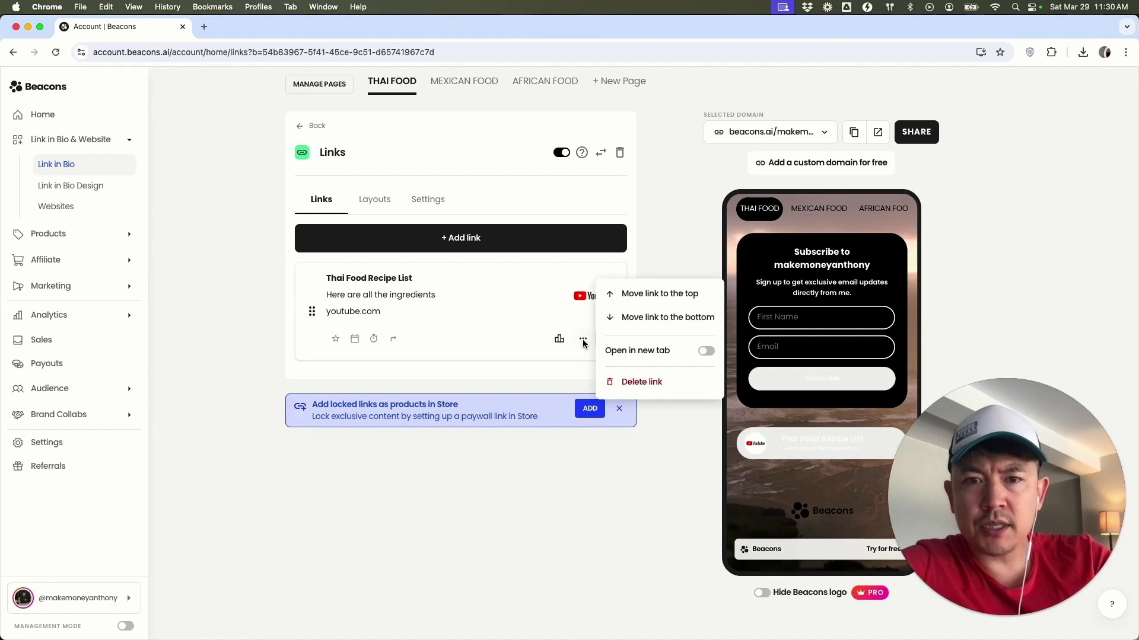
pyautogui.click(707, 351)
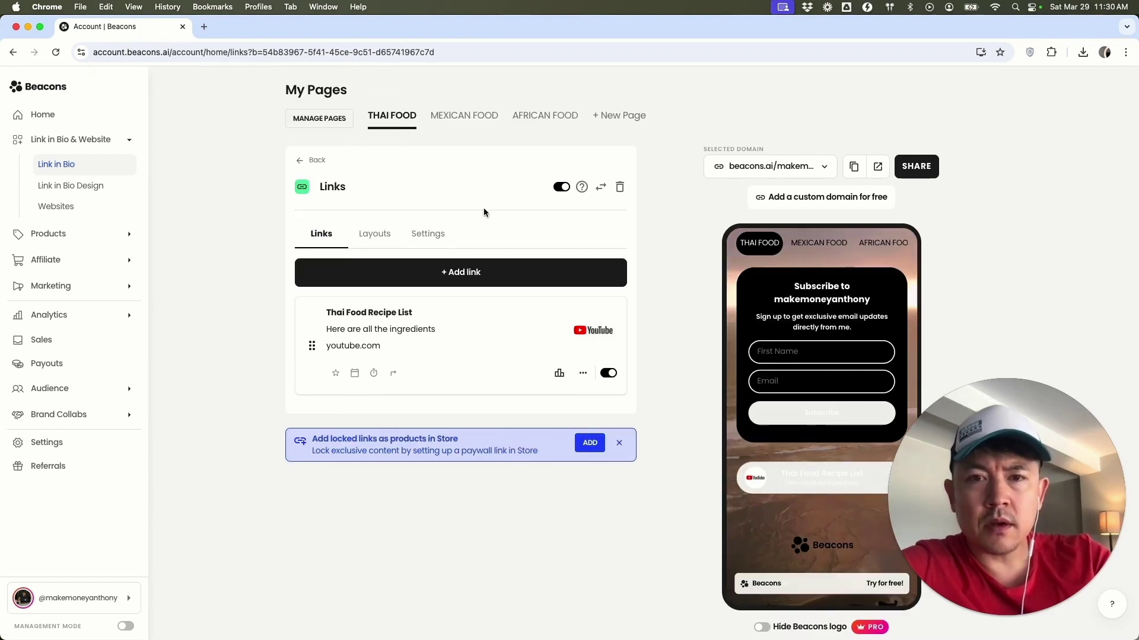
# - Return to the Thai Food page's block list and open the recipe link's block from the phone preview
pyautogui.click(299, 160)
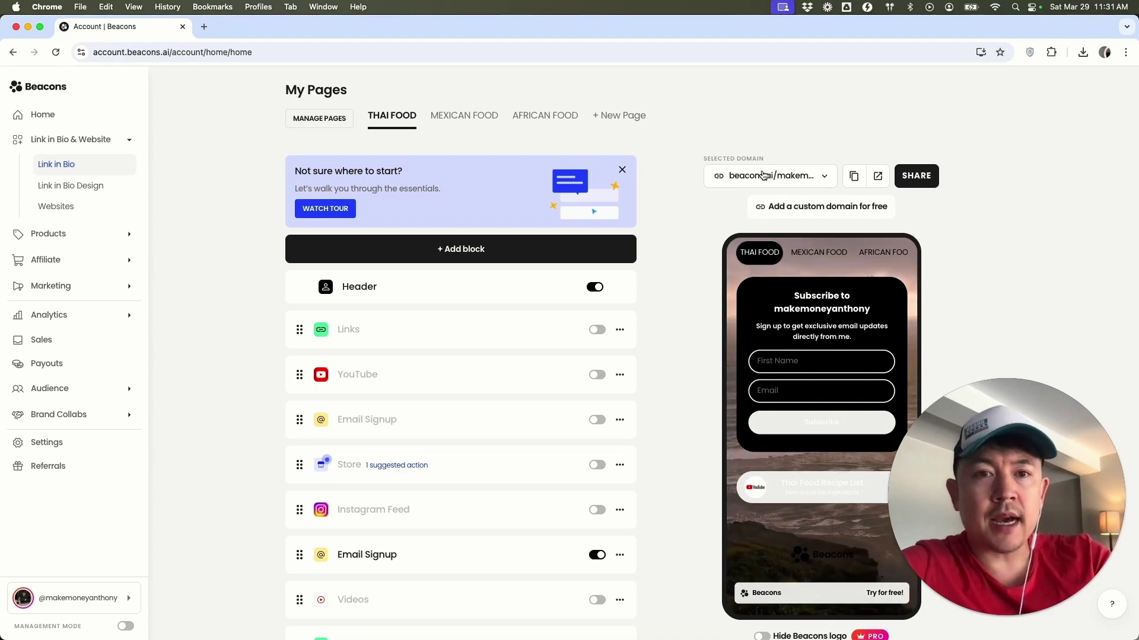
pyautogui.scroll(-1, 842, 356)
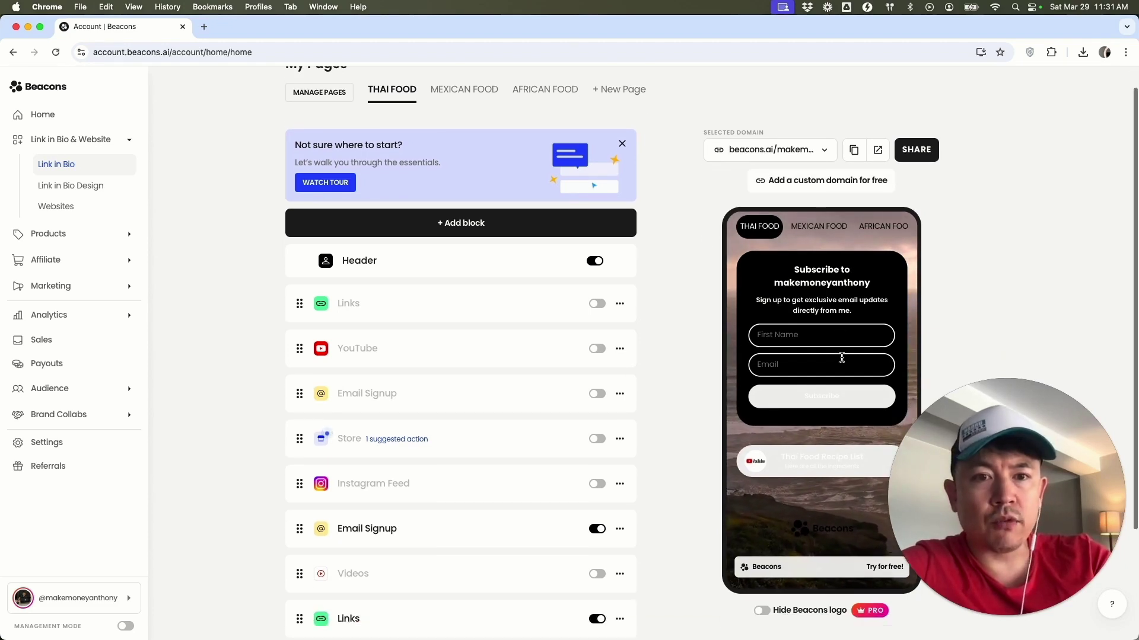
pyautogui.click(813, 461)
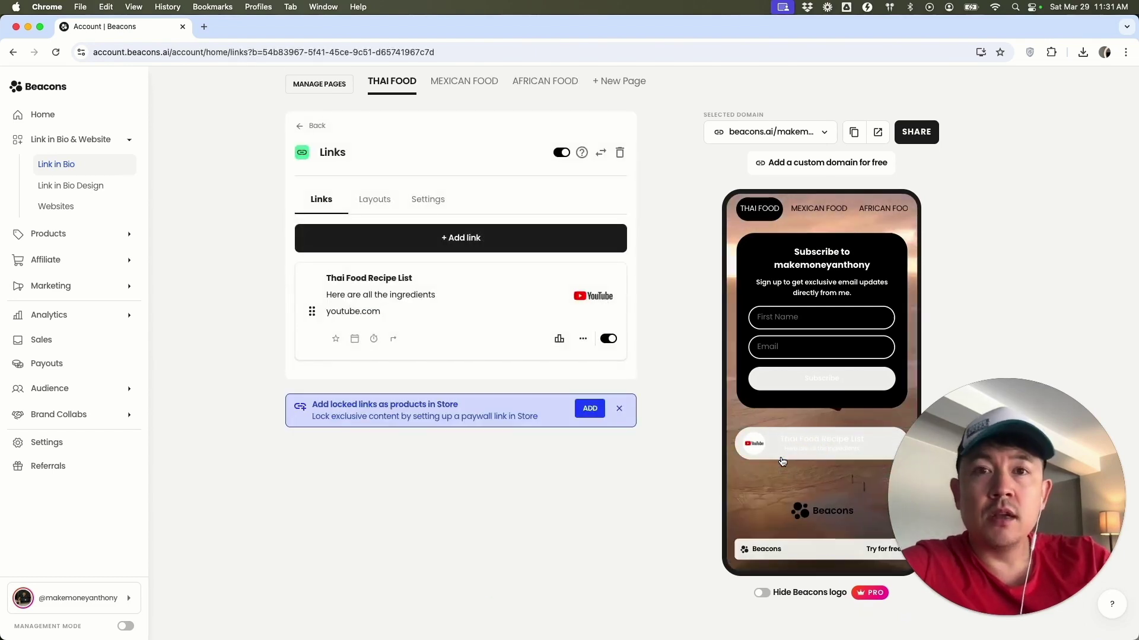